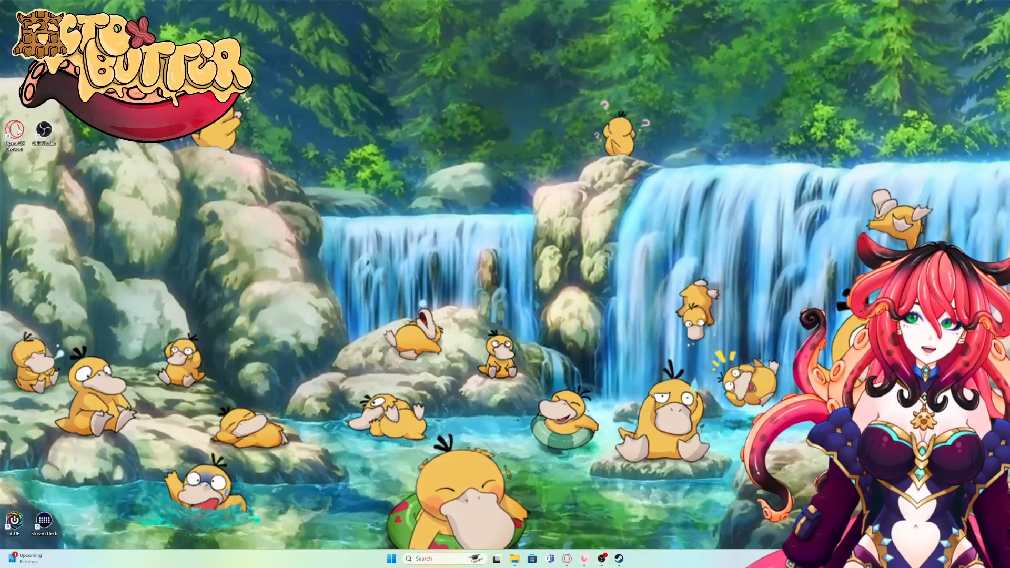
Step: Search 'mixitup bot' in Opera GX and open the official mixitupapp.com site
{"action": "double_click", "coordinate": [15, 129]}
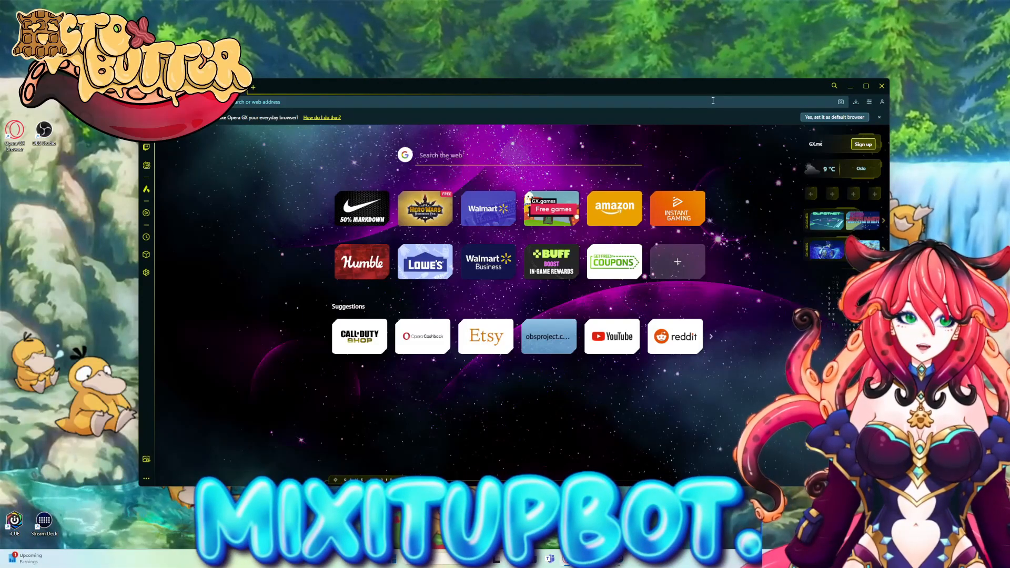
{"action": "left_click", "coordinate": [713, 101]}
{"action": "type", "text": "mixitup bot"}
{"action": "key", "text": "Return"}
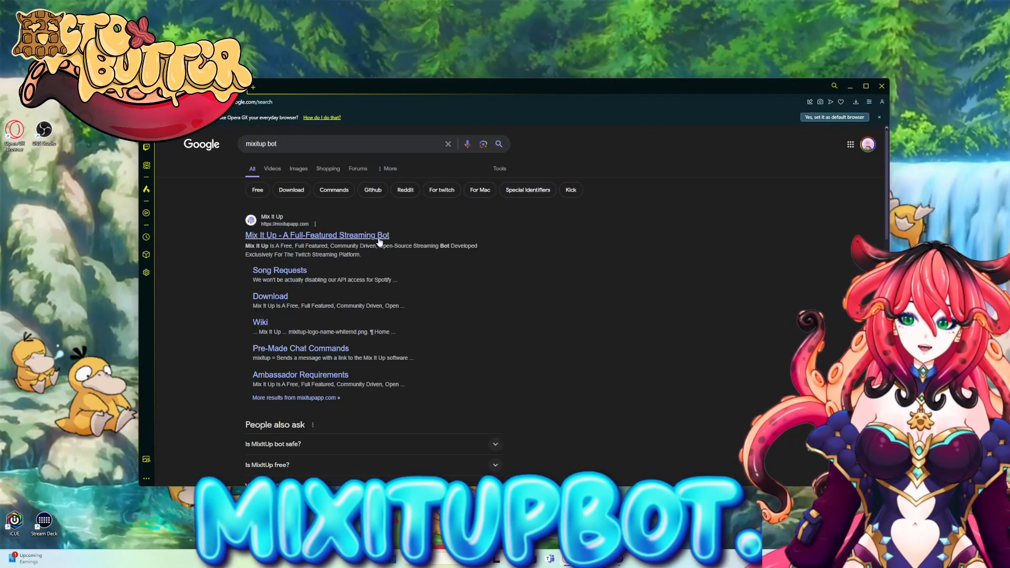
{"action": "left_click", "coordinate": [378, 237]}
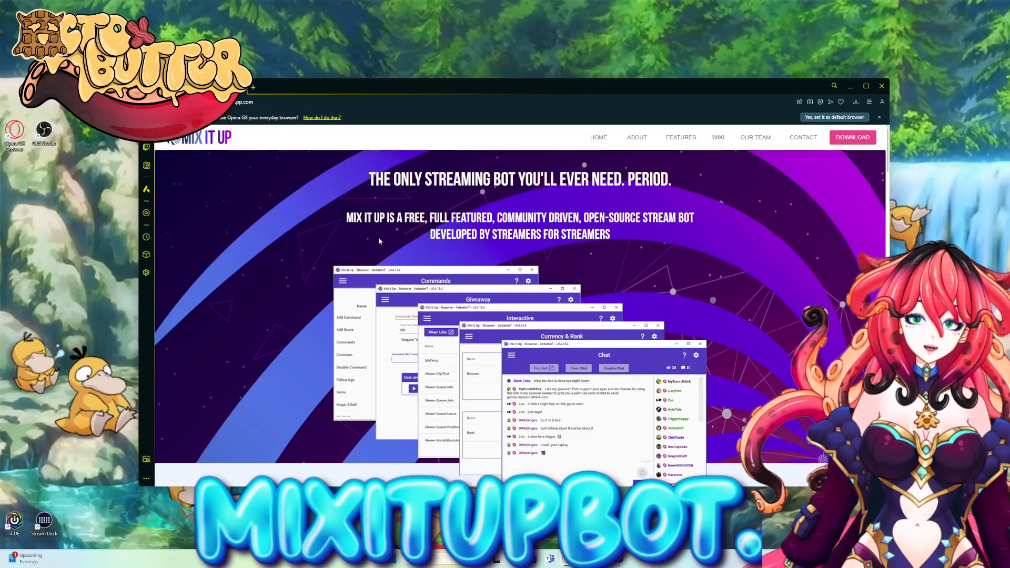
Step: Download and save the MixItUp-Setup.exe installer from the site's download section
{"action": "left_click", "coordinate": [851, 138]}
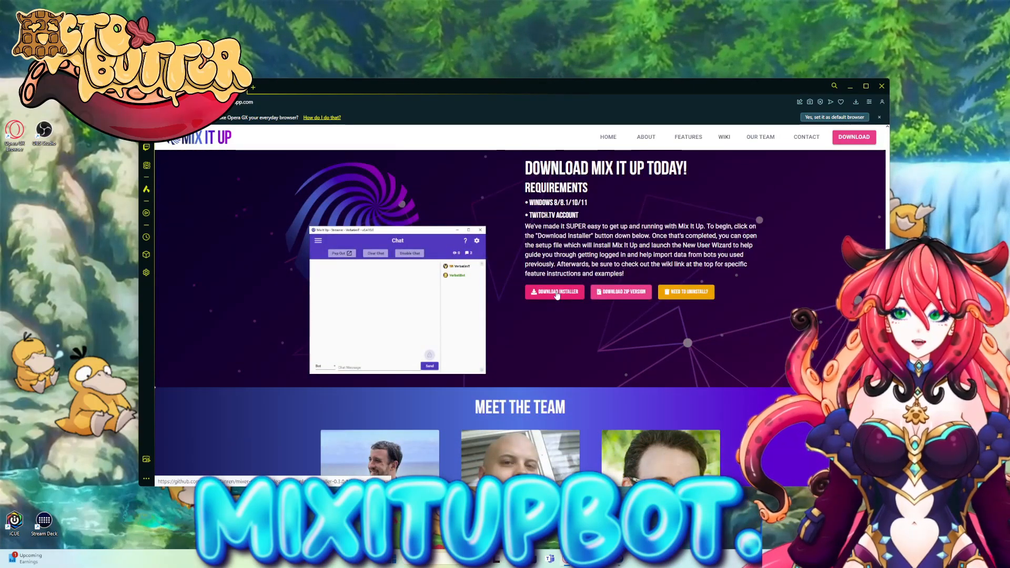
{"action": "left_click", "coordinate": [556, 293]}
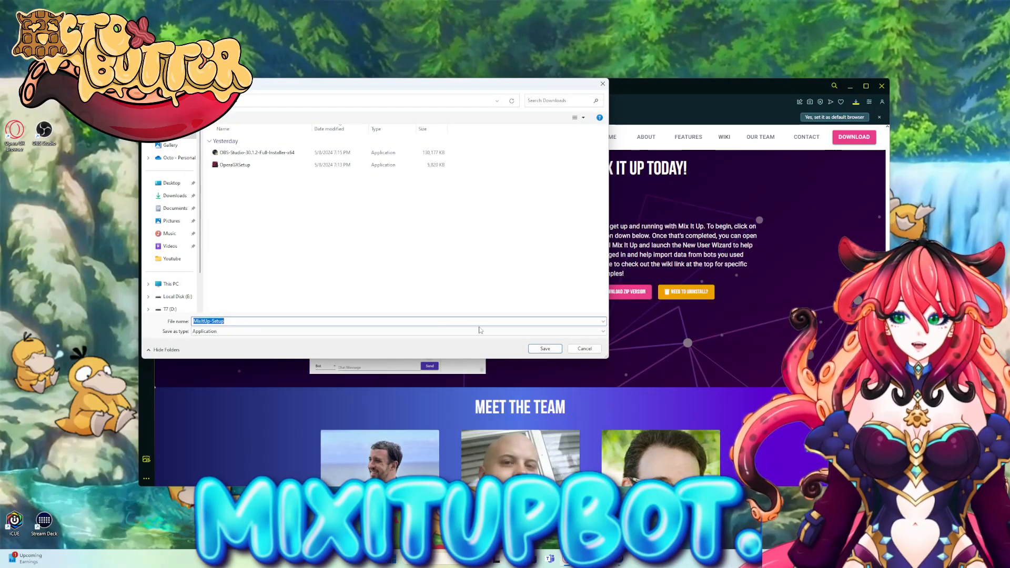
{"action": "left_click", "coordinate": [544, 349]}
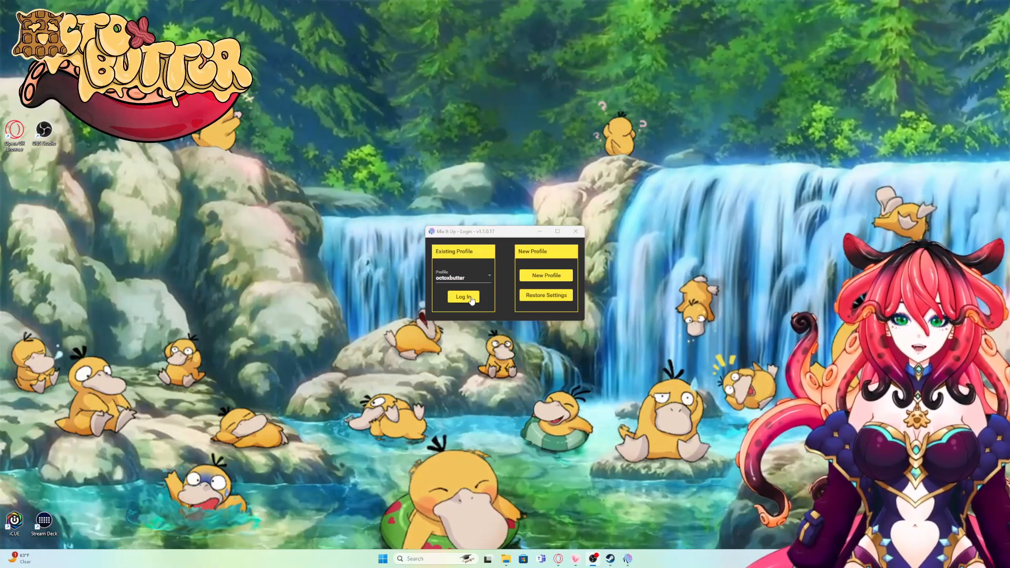
Step: Log into the existing Mix It Up profile and briefly check its Settings
{"action": "left_click", "coordinate": [464, 297]}
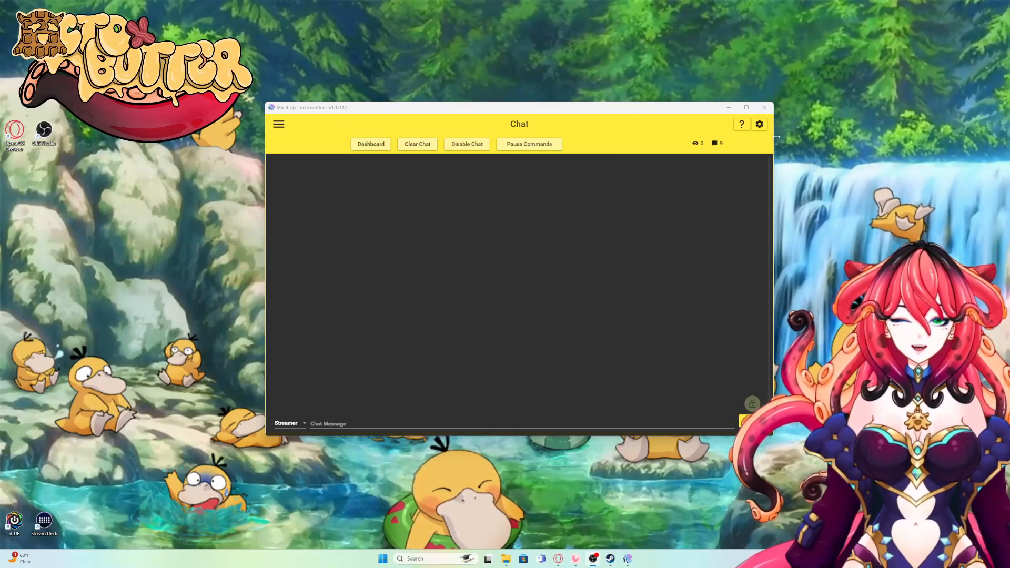
{"action": "left_click", "coordinate": [760, 125]}
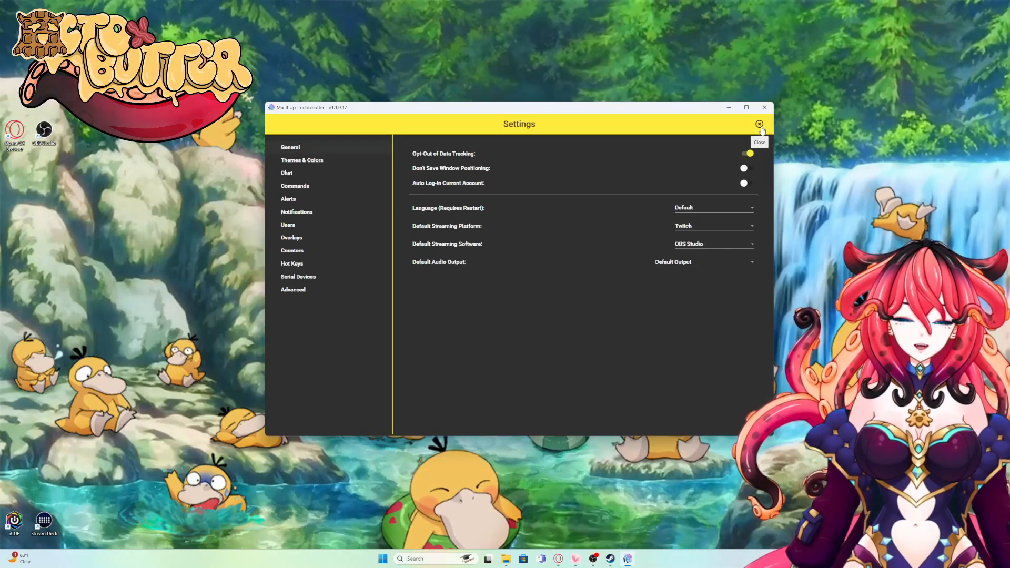
{"action": "left_click", "coordinate": [760, 125]}
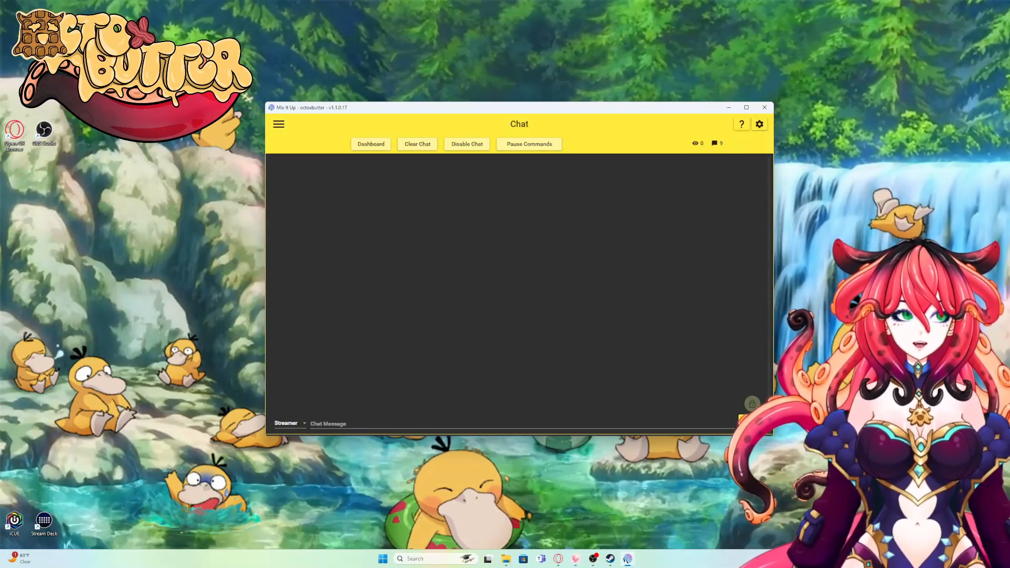
Step: Go to the Services integrations page from Mix It Up's page list
{"action": "left_click", "coordinate": [277, 126]}
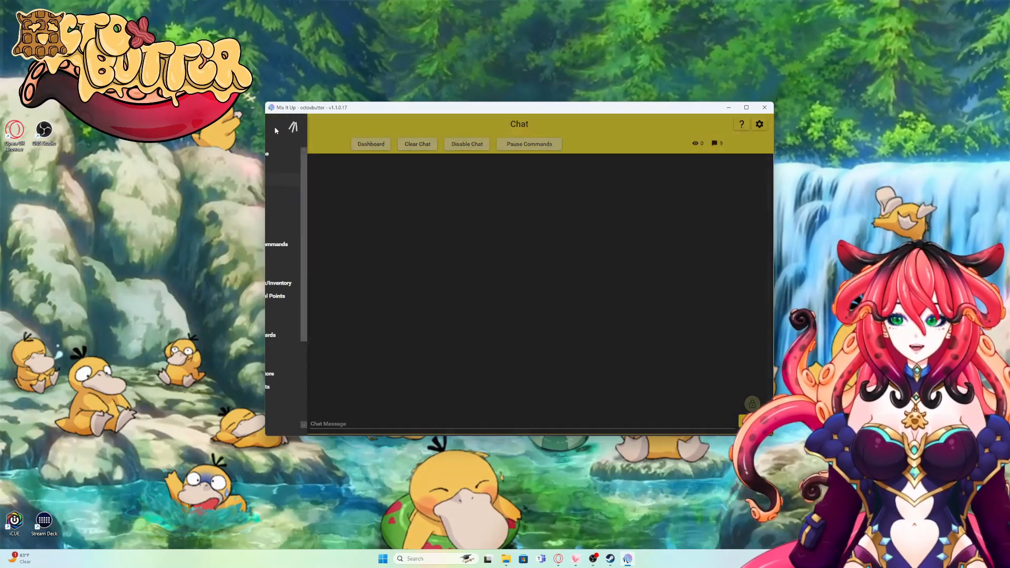
{"action": "scroll", "coordinate": [301, 257], "scroll_direction": "down", "scroll_amount": 5}
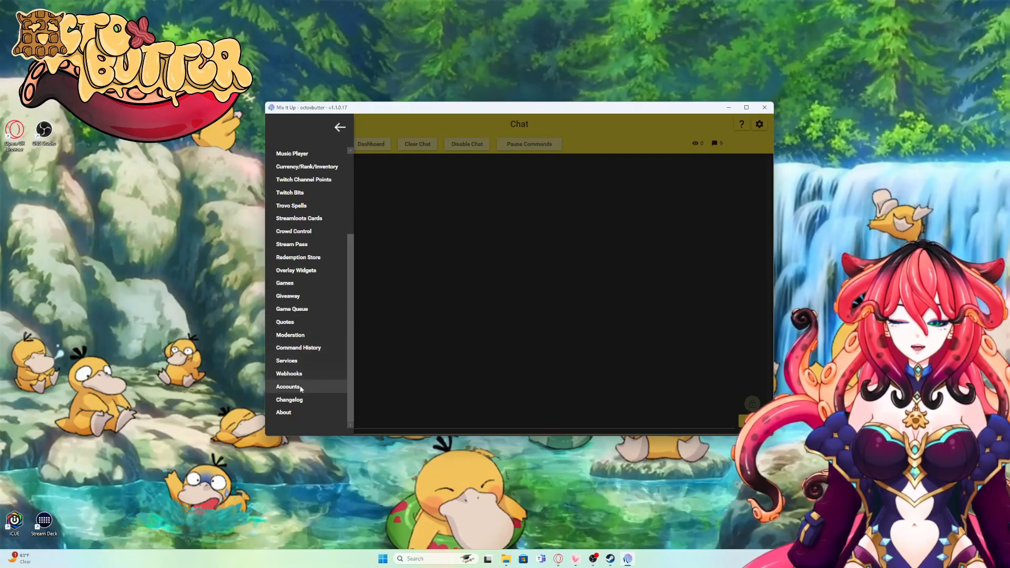
{"action": "left_click", "coordinate": [286, 361]}
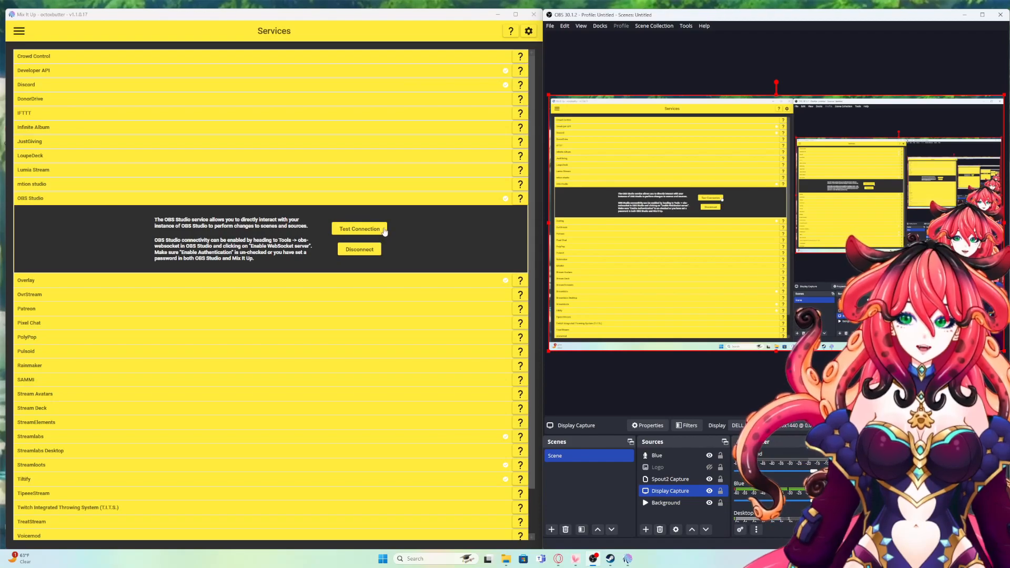
Step: Confirm the OBS Studio connection test succeeds, then review OBS's WebSocket Server Settings
{"action": "left_click", "coordinate": [383, 229]}
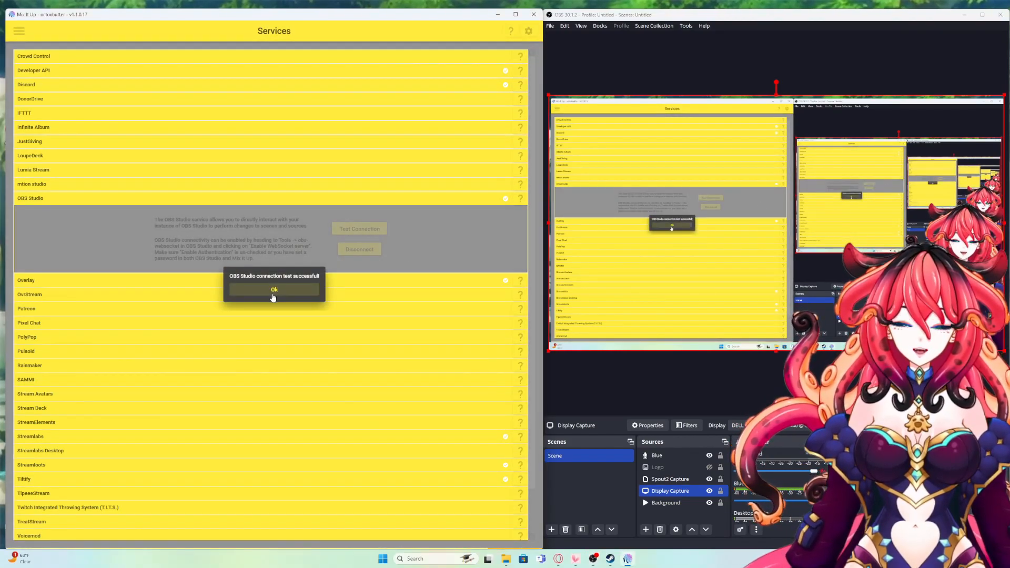
{"action": "left_click", "coordinate": [273, 296]}
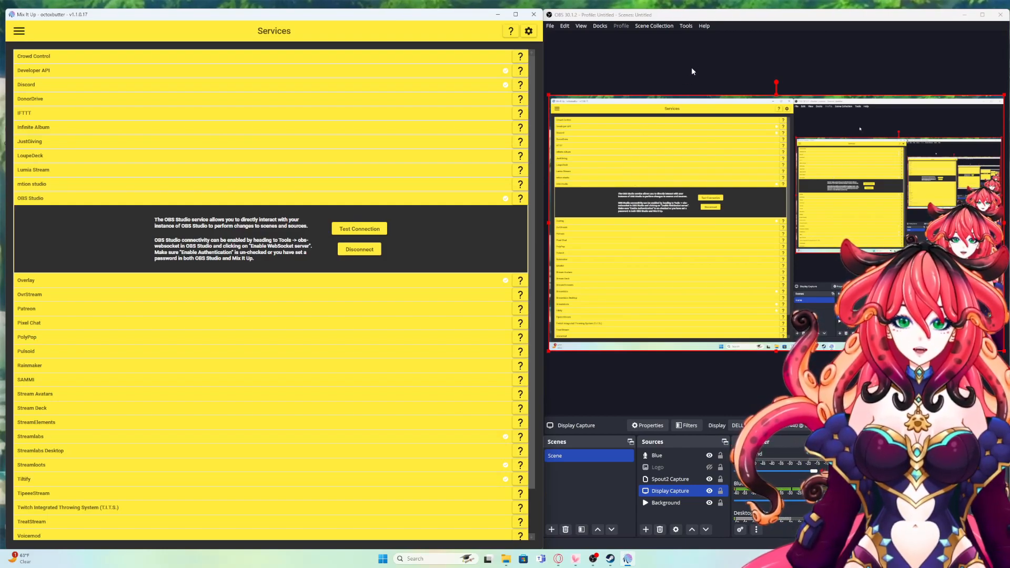
{"action": "left_click", "coordinate": [686, 26]}
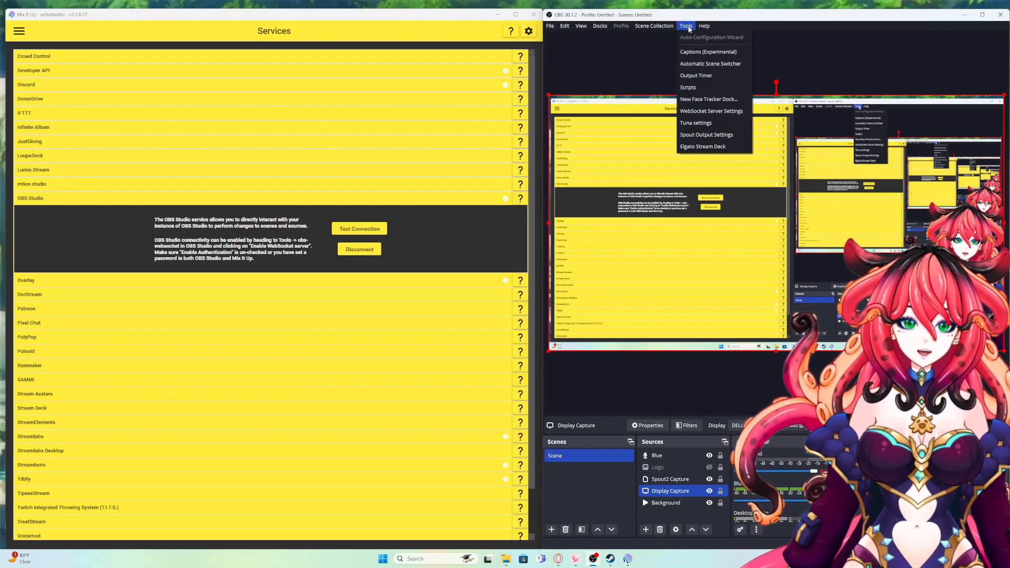
{"action": "left_click", "coordinate": [712, 112]}
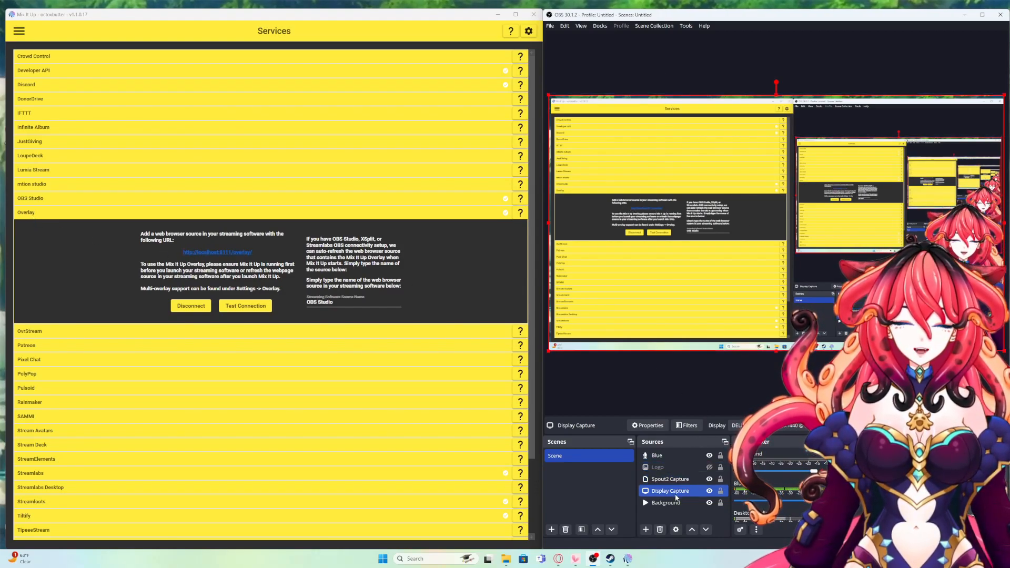
{"action": "left_click", "coordinate": [646, 530]}
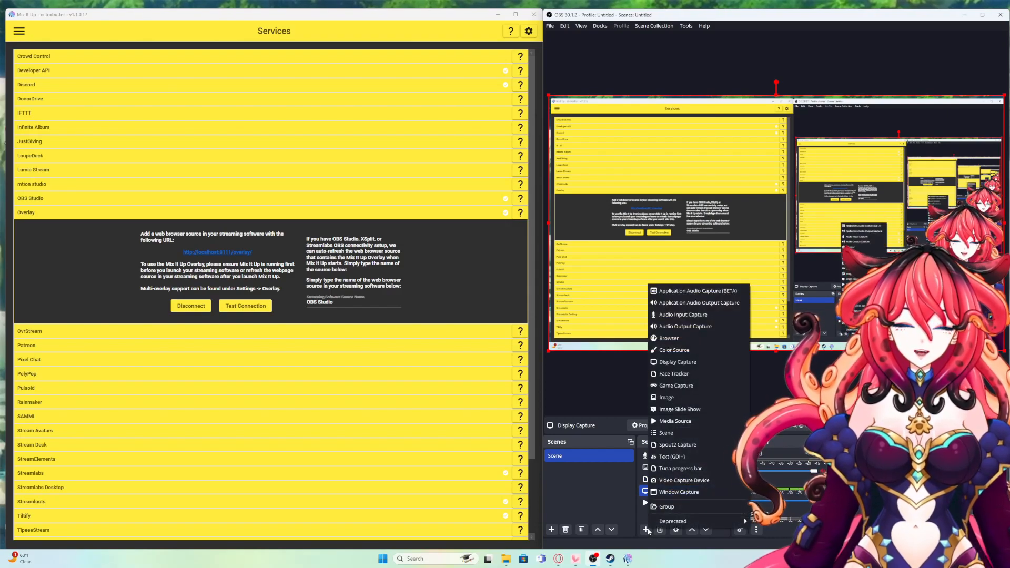
{"action": "left_click", "coordinate": [687, 339]}
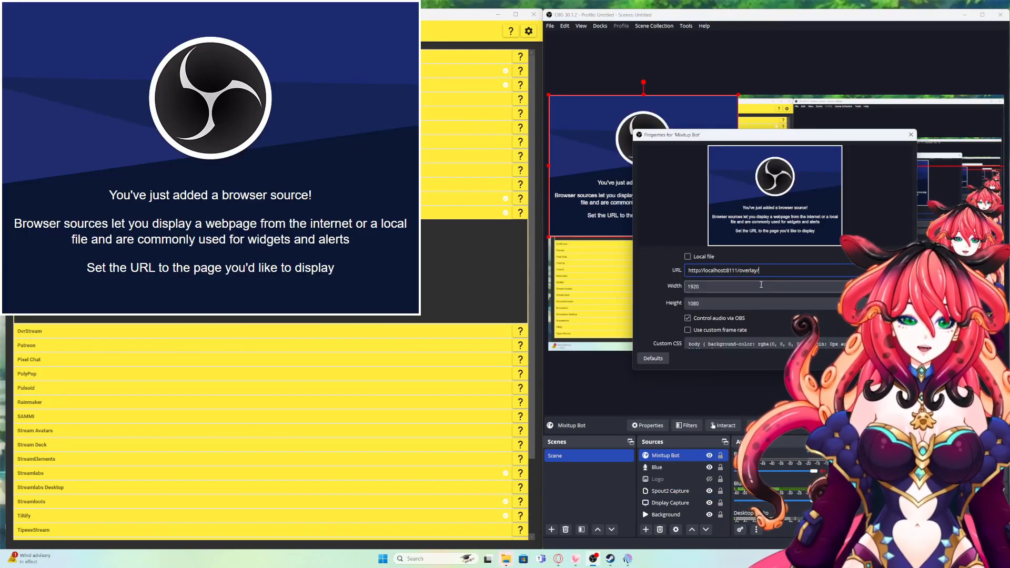
{"action": "left_click", "coordinate": [724, 287]}
{"action": "key", "text": "ctrl+a"}
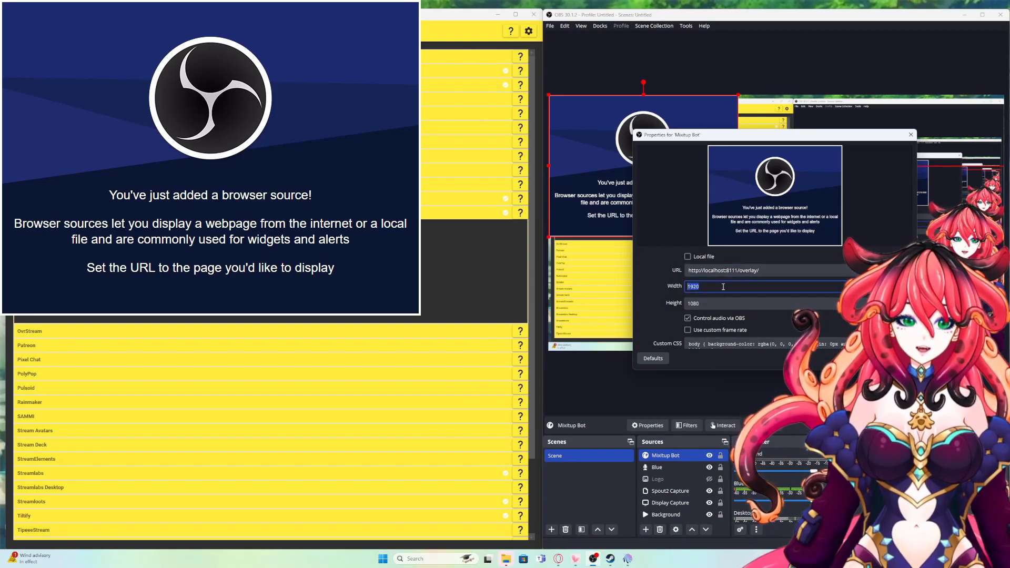
{"action": "left_click", "coordinate": [722, 303]}
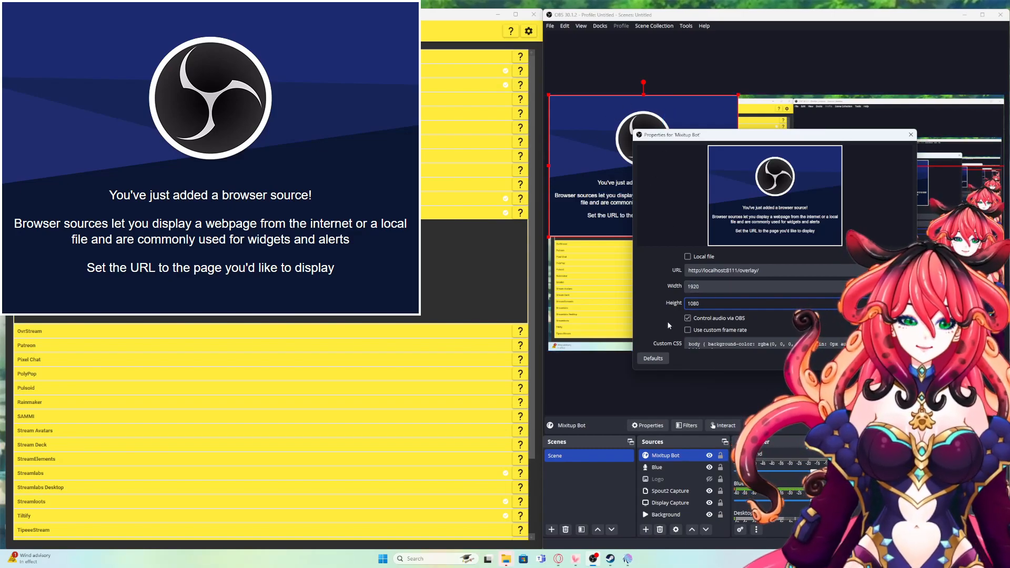
{"action": "scroll", "coordinate": [668, 320], "scroll_direction": "down", "scroll_amount": 1}
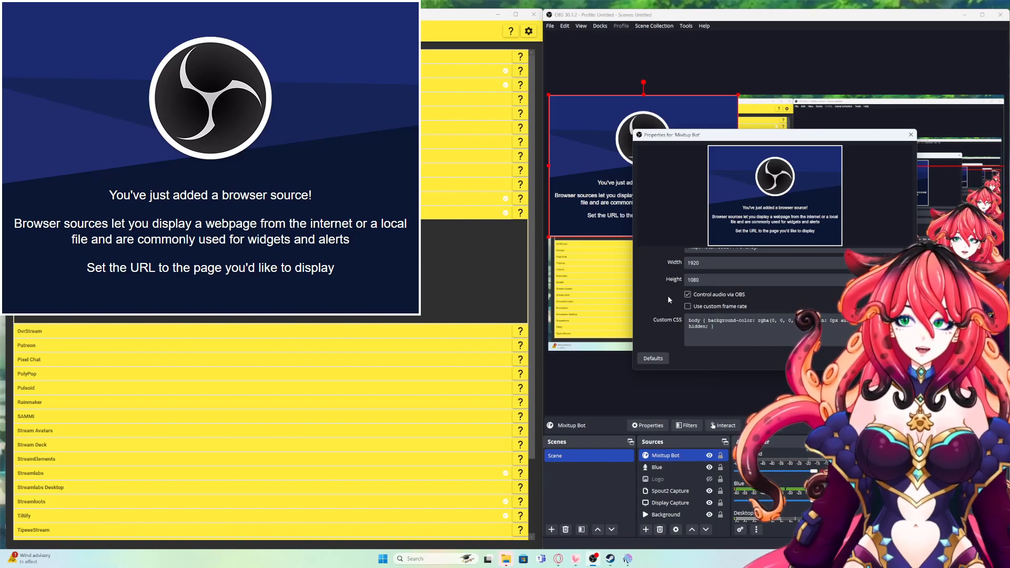
{"action": "scroll", "coordinate": [667, 295], "scroll_direction": "down", "scroll_amount": 2}
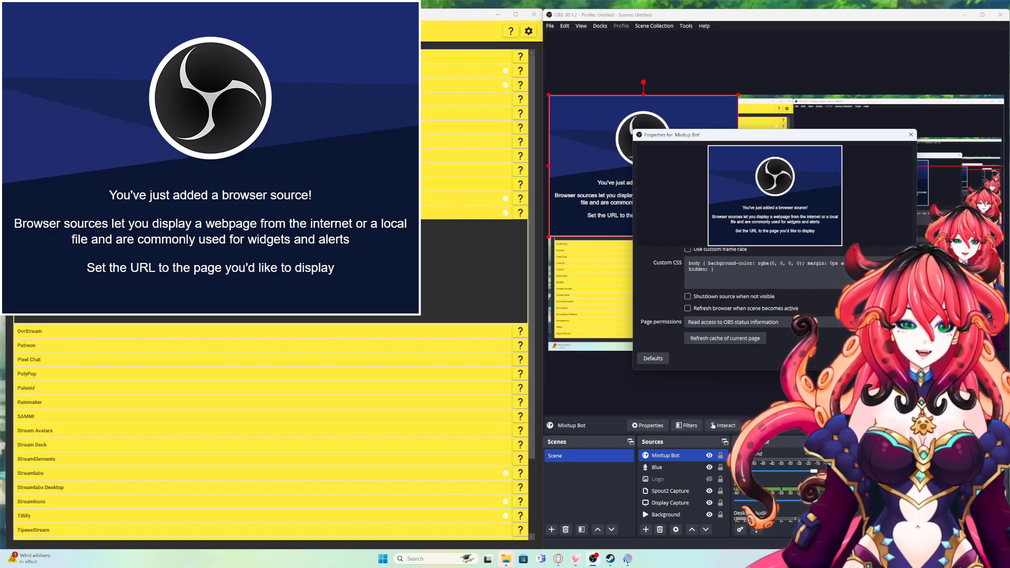
{"action": "left_click", "coordinate": [868, 358]}
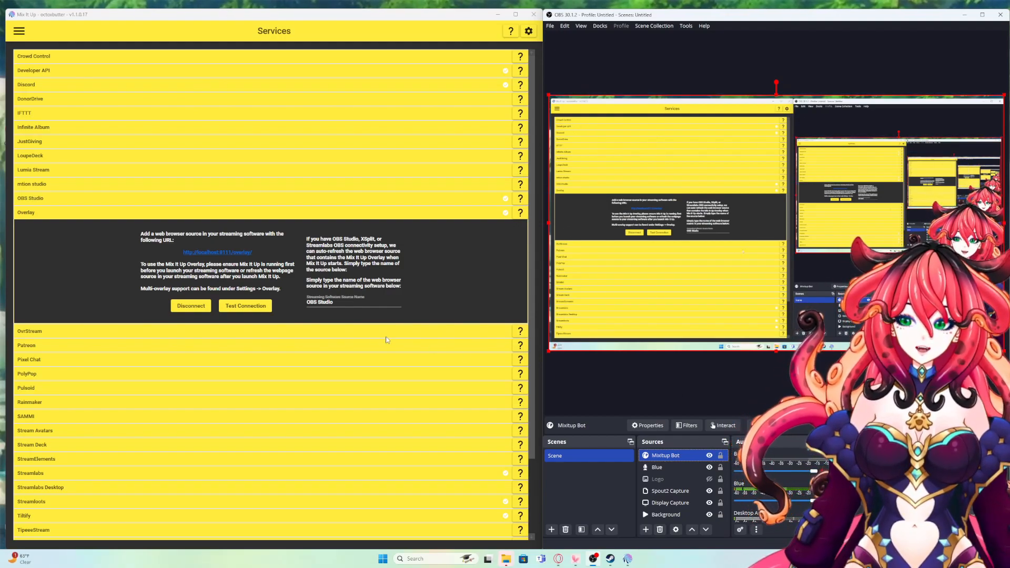
Step: Pass the Overlay connection test with 1 overlay, then reopen the Mixitup Bot source properties
{"action": "left_click", "coordinate": [240, 307]}
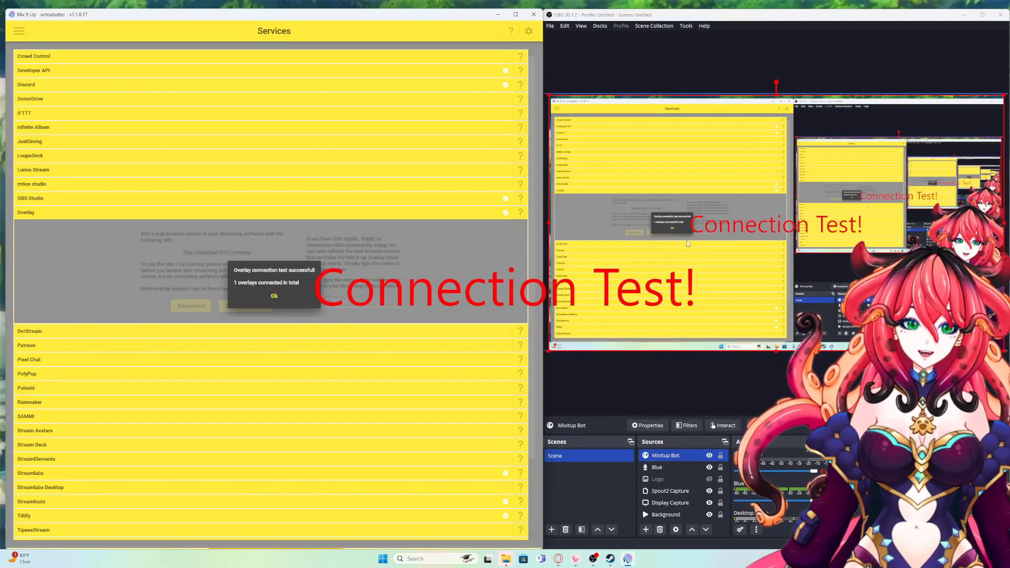
{"action": "left_click", "coordinate": [274, 297]}
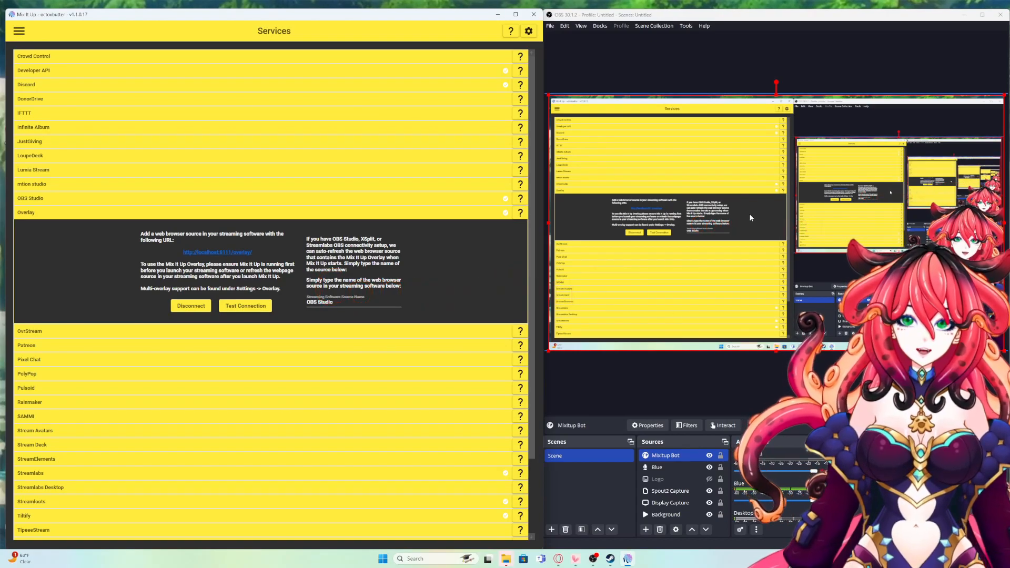
{"action": "double_click", "coordinate": [684, 456]}
{"action": "scroll", "coordinate": [663, 303], "scroll_direction": "down", "scroll_amount": 1}
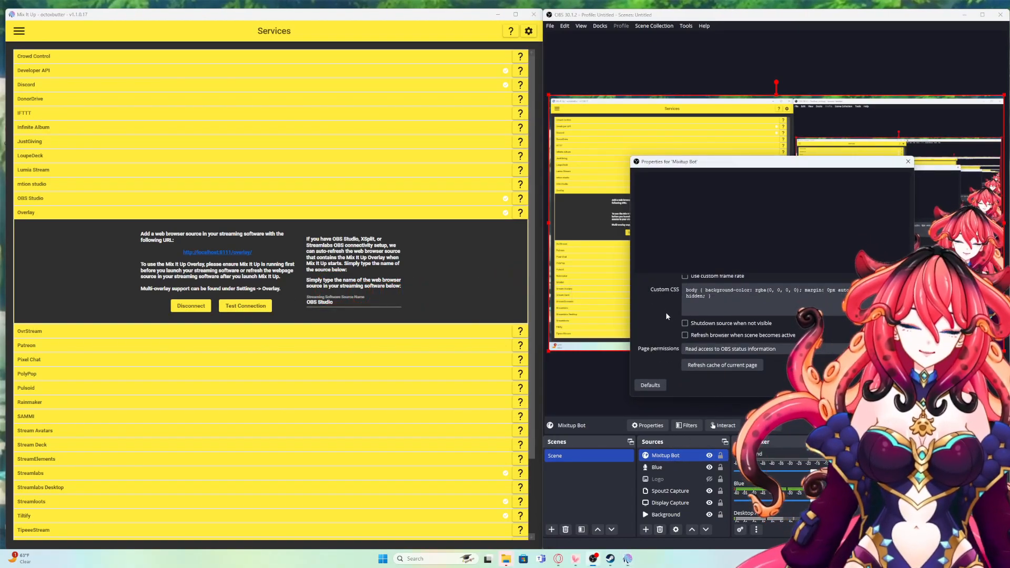